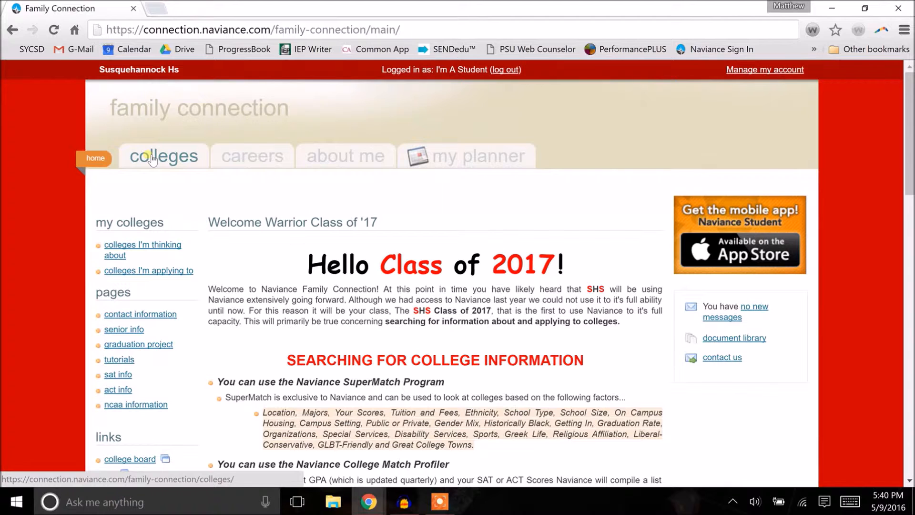
- Open the form for adding colleges to the colleges I'm applying to list
left_click(151, 159)
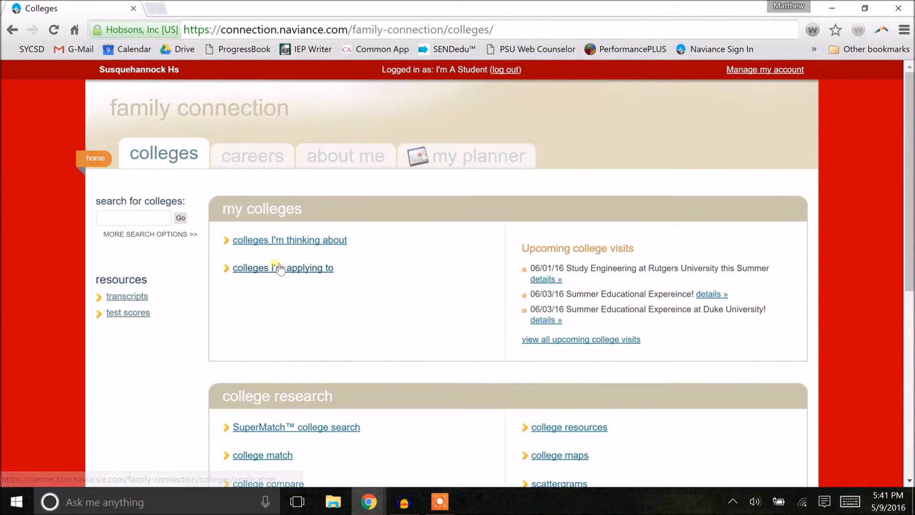
left_click(279, 268)
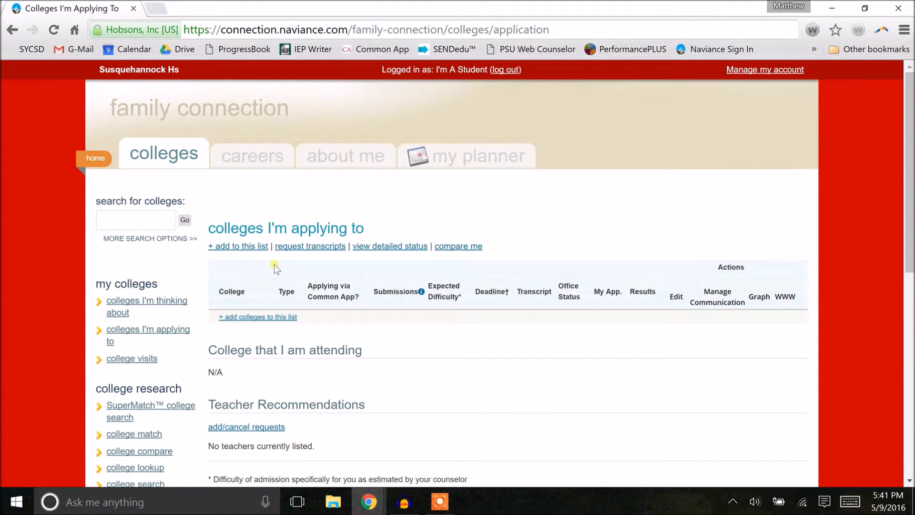
left_click(243, 247)
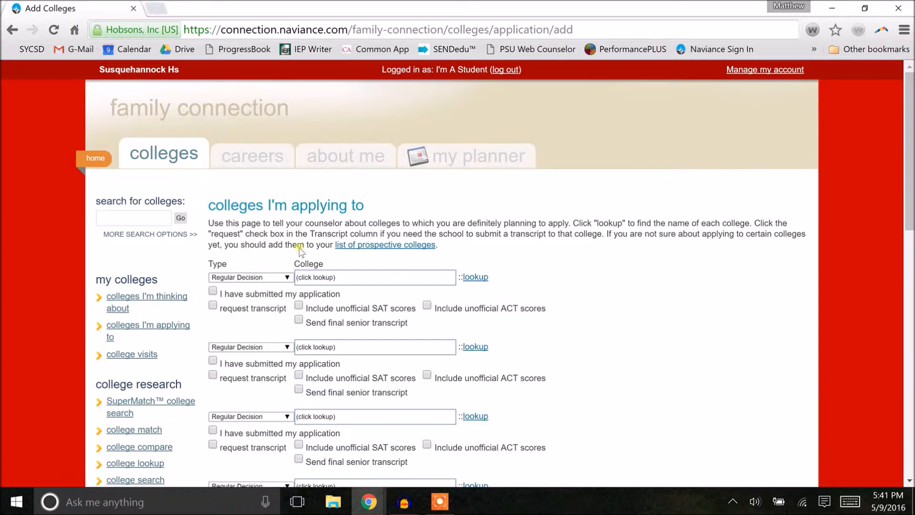
- Open the college lookup for the first row and search by name for Franklin And Marshall
left_click(484, 278)
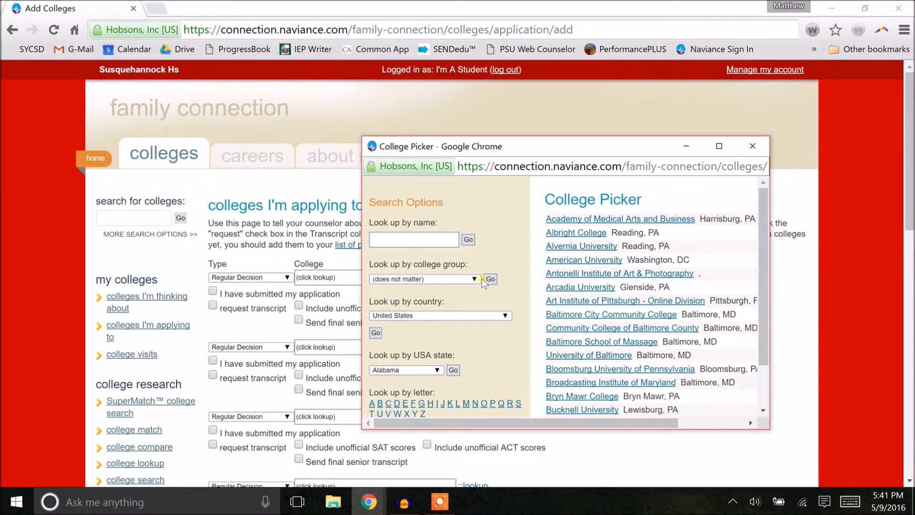
left_click(444, 244)
type("Frab")
key("BackSpace")
type("n")
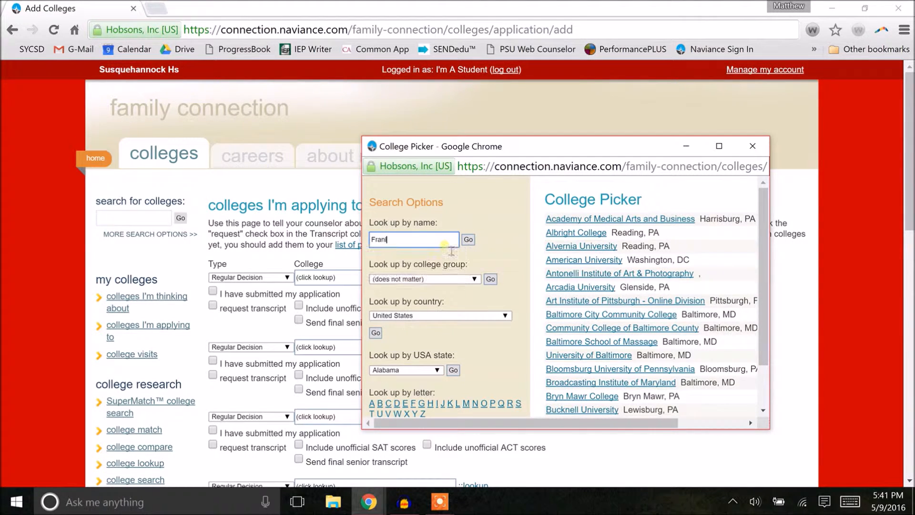
type("klin And Marshall")
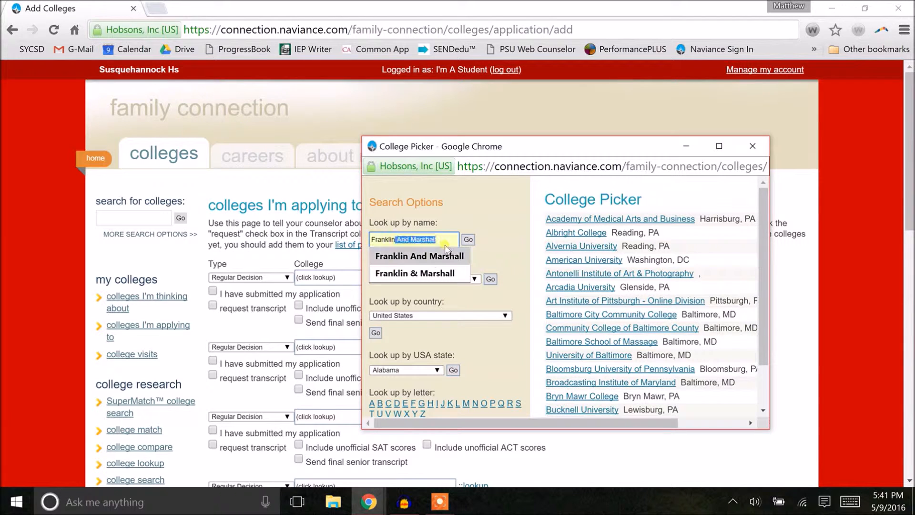
left_click(451, 255)
left_click(468, 239)
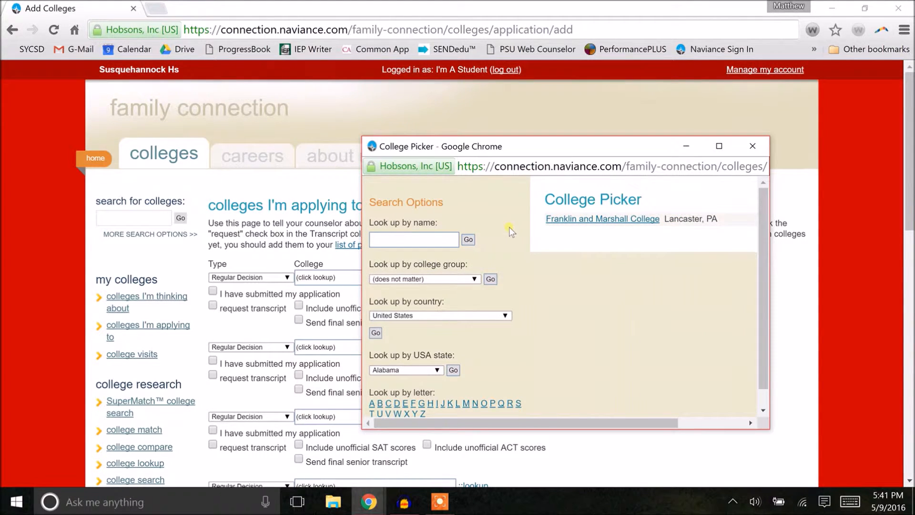
- Browse the college group, country and state lookup options, then pick Franklin and Marshall College for the first row
left_click(451, 278)
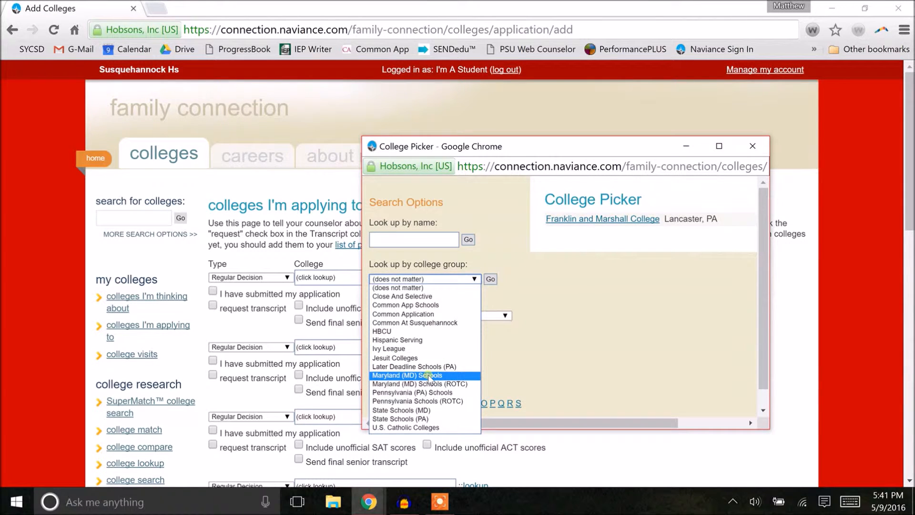
left_click(574, 349)
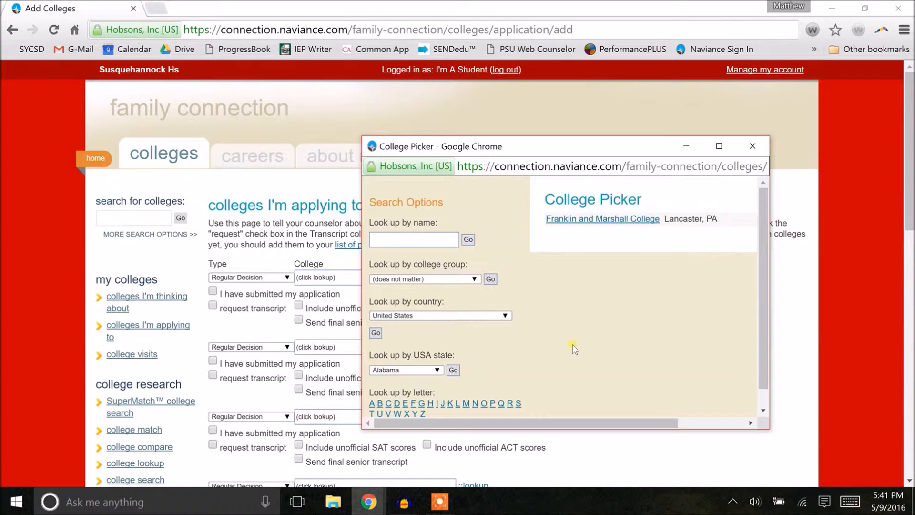
left_click(483, 319)
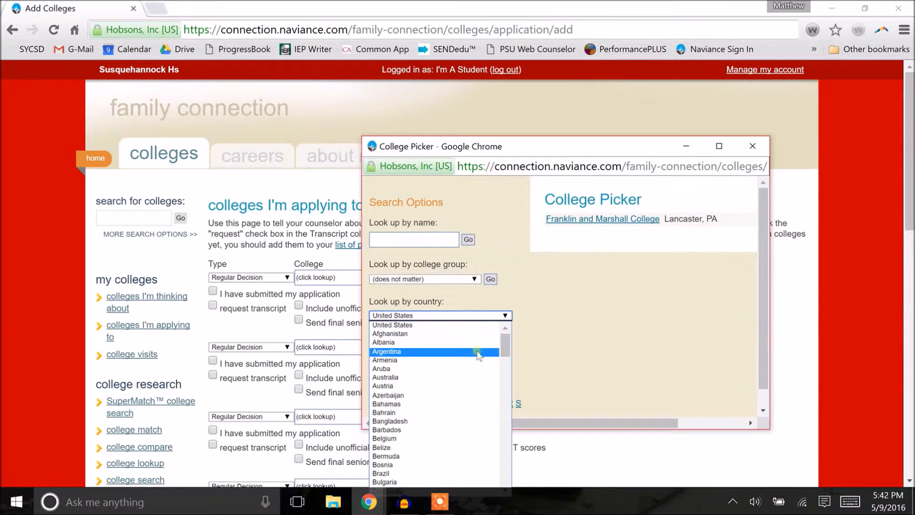
left_click(555, 345)
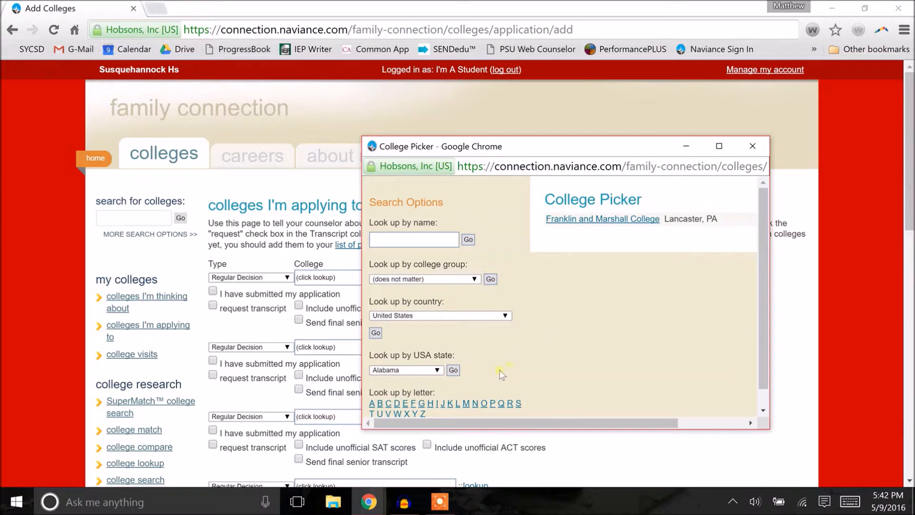
left_click(435, 370)
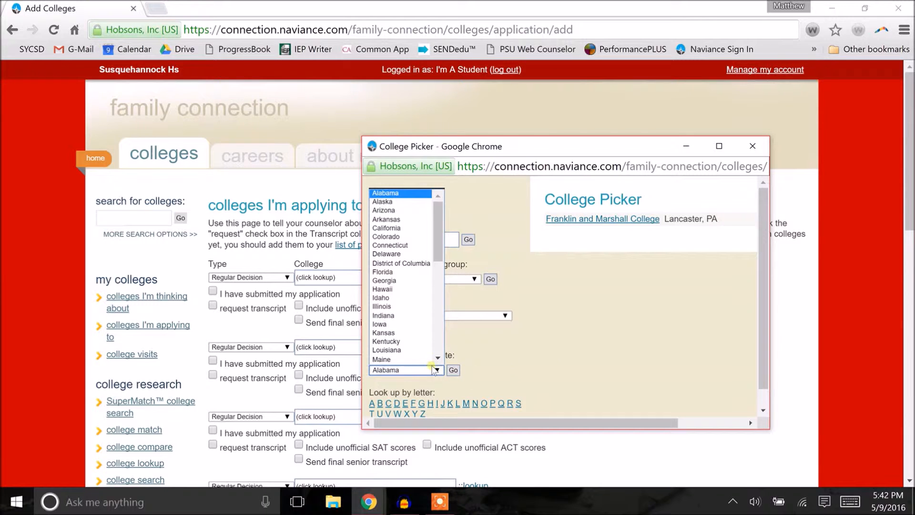
left_click(511, 345)
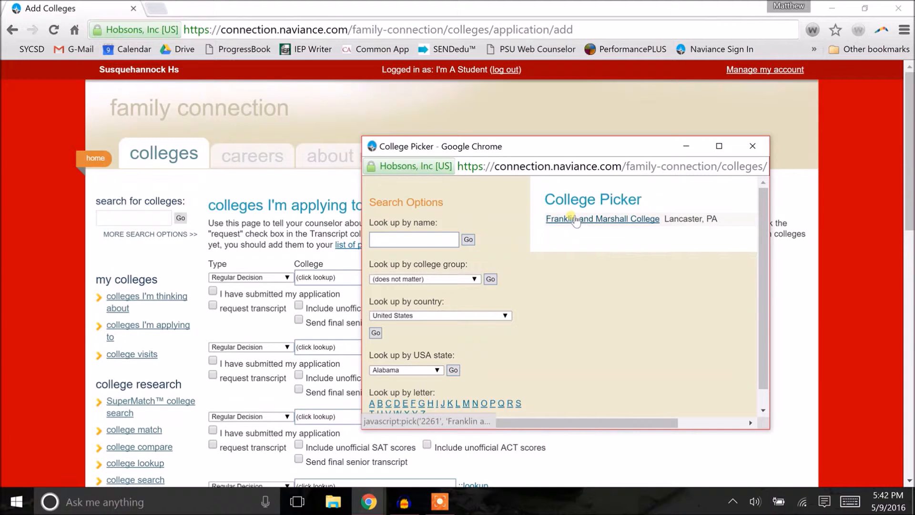
left_click(575, 219)
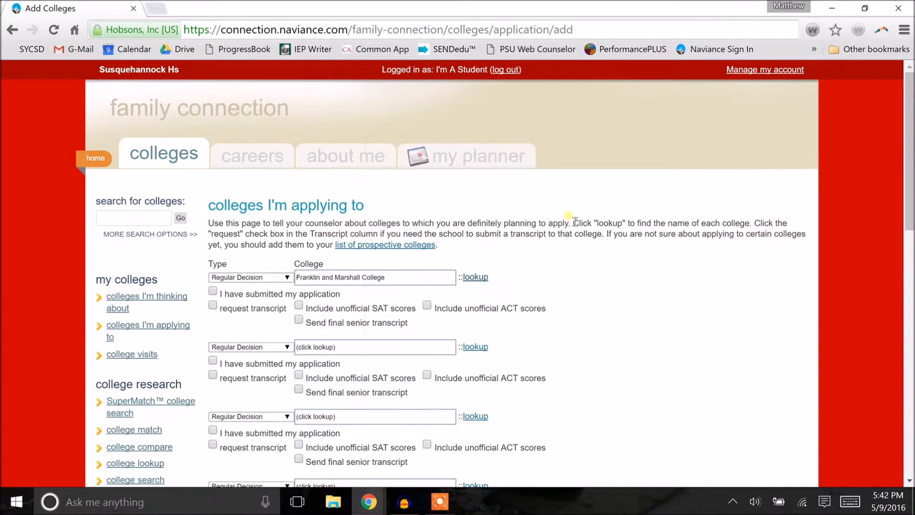
- Look up colleges named Salis for the second row and pick Salisbury University
left_click(474, 346)
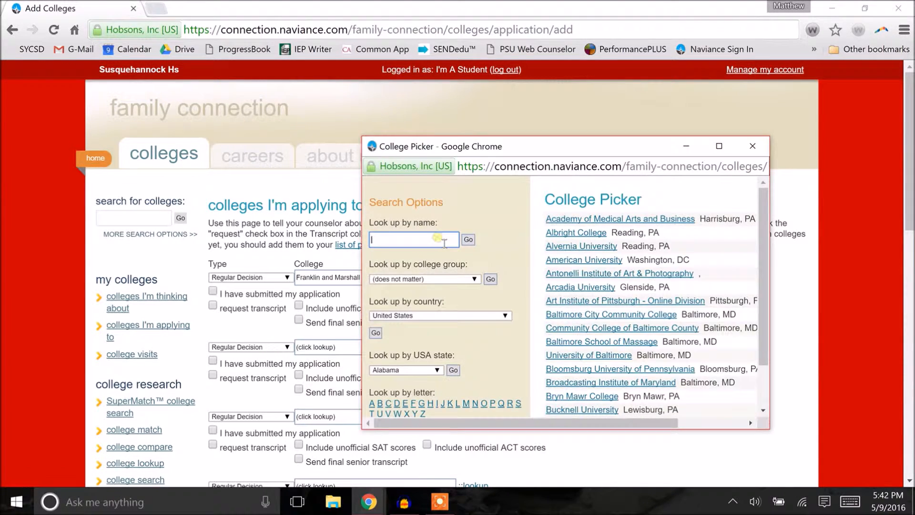
type("Salis")
left_click(422, 255)
left_click(468, 240)
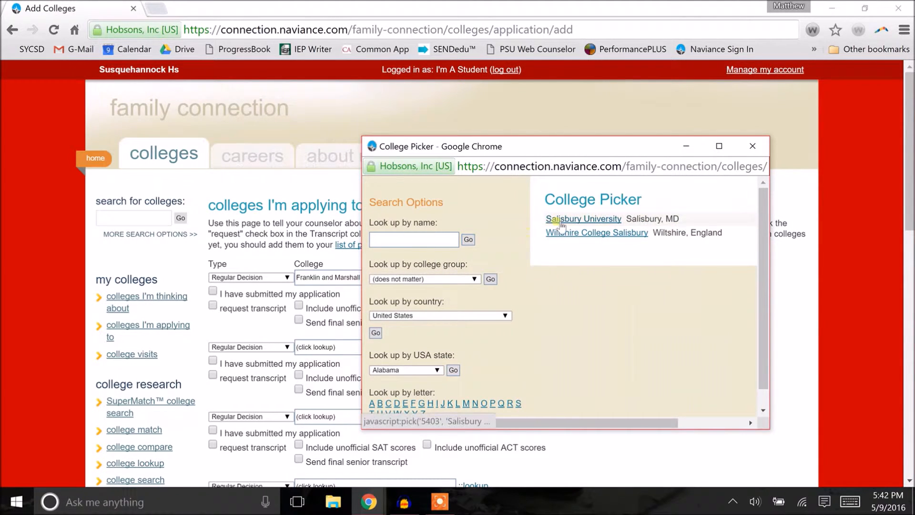
left_click(557, 220)
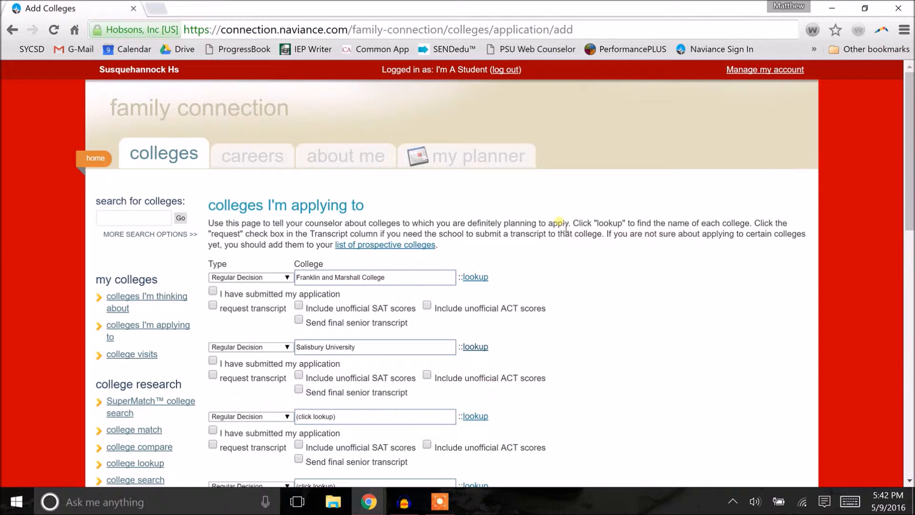
- Set the application type for Franklin and Marshall College to Early Action
left_click(285, 277)
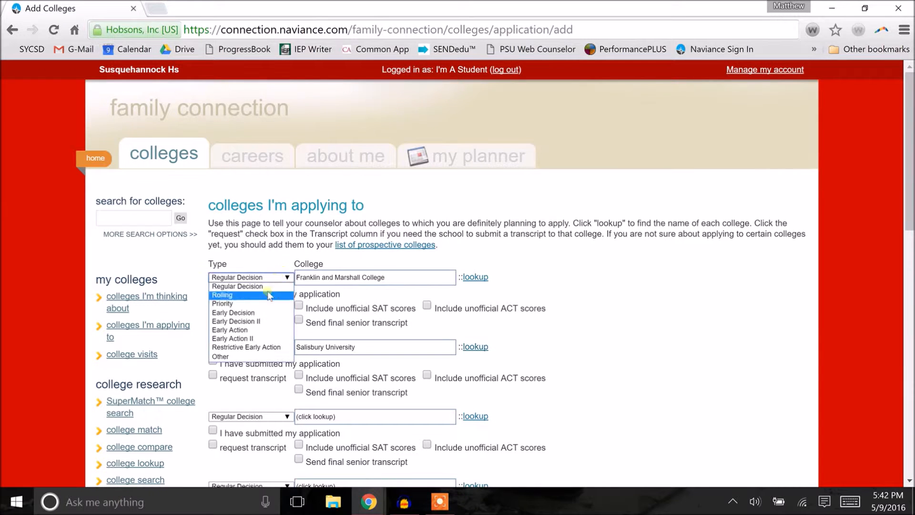
left_click(256, 329)
left_click(258, 346)
left_click(254, 355)
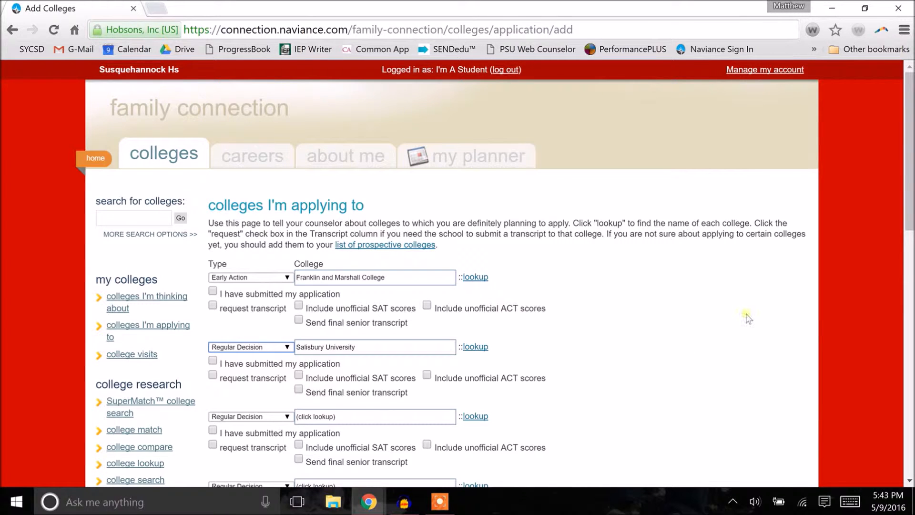
- Mark both colleges as submitted applications and add the colleges to the list
left_click(213, 290)
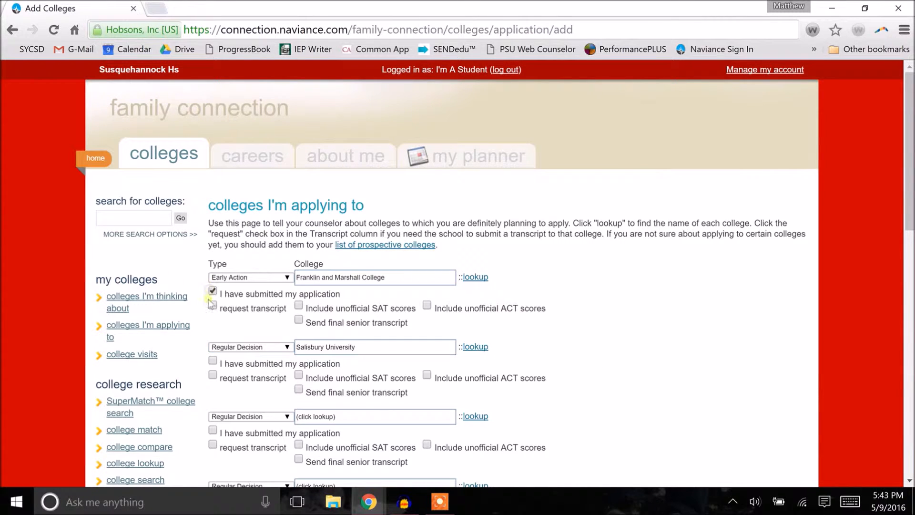
left_click(212, 360)
scroll(336, 362, "down", 10)
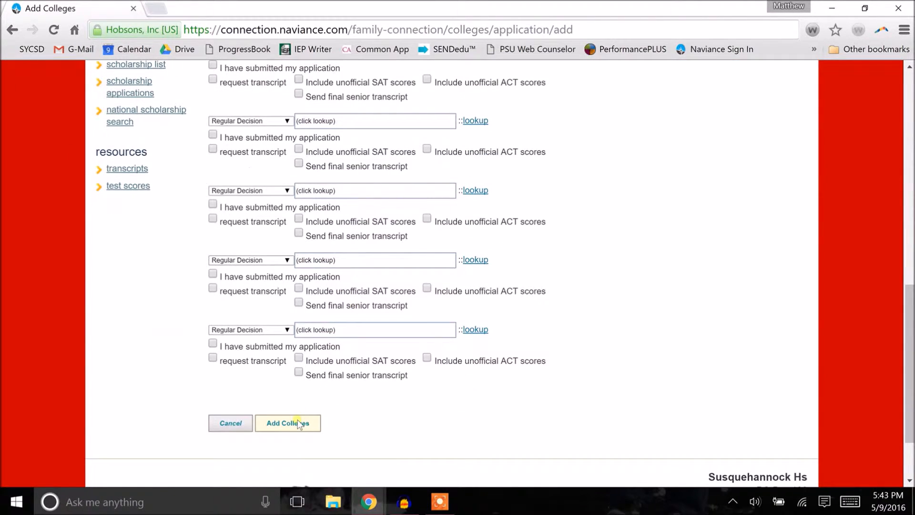
left_click(299, 424)
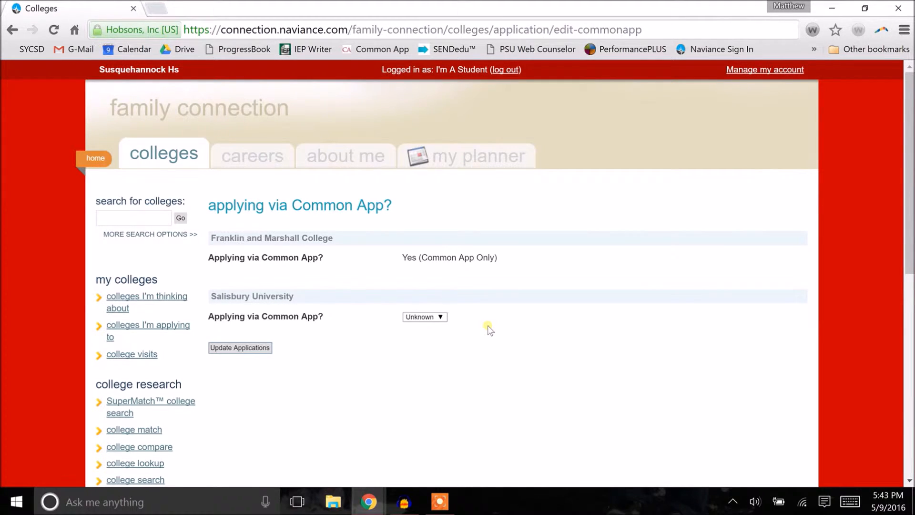
- Set Salisbury University's applying via Common App answer to Yes and update the applications
left_click(435, 317)
left_click(426, 335)
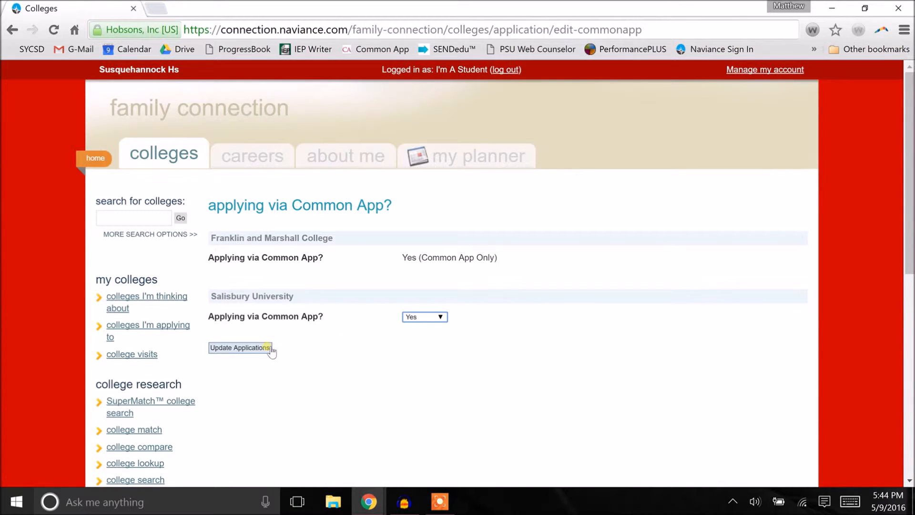
left_click(240, 347)
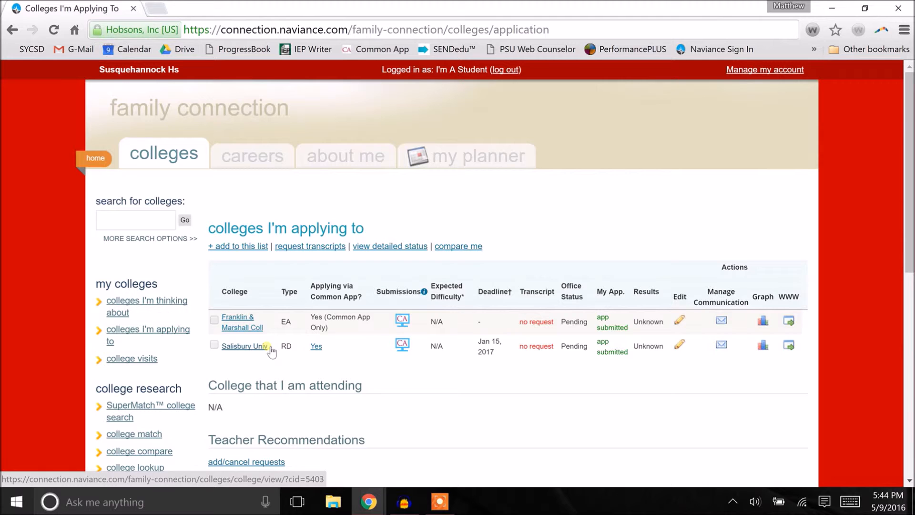
- Open Authorization To Release Student Records.pdf from the Application Documents folder in the document library
left_click(100, 162)
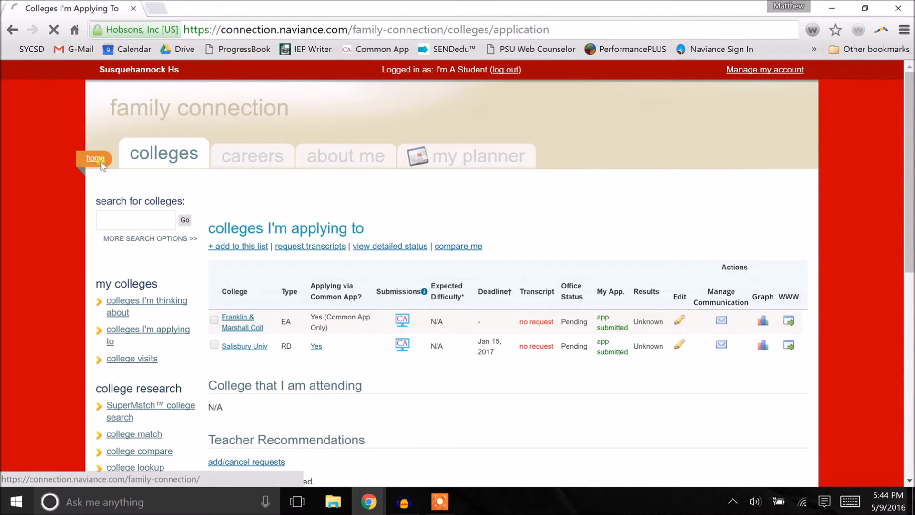
left_click(715, 339)
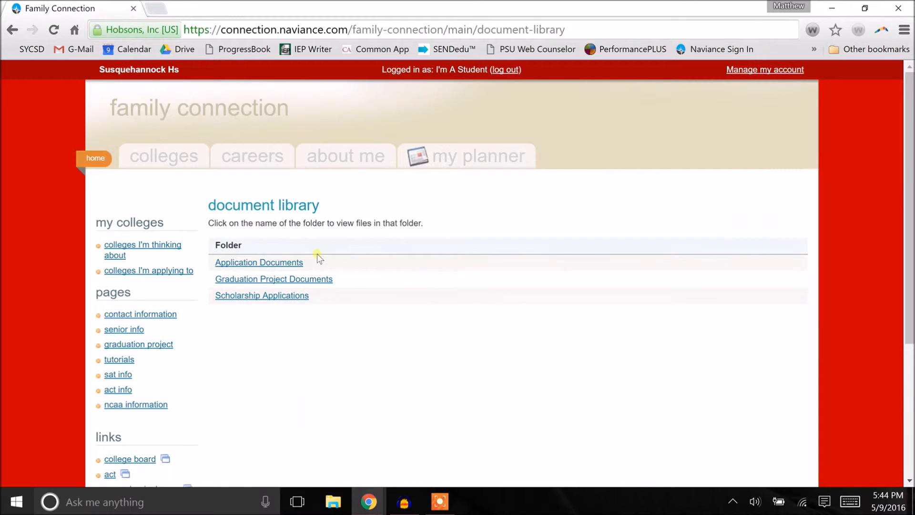
left_click(288, 263)
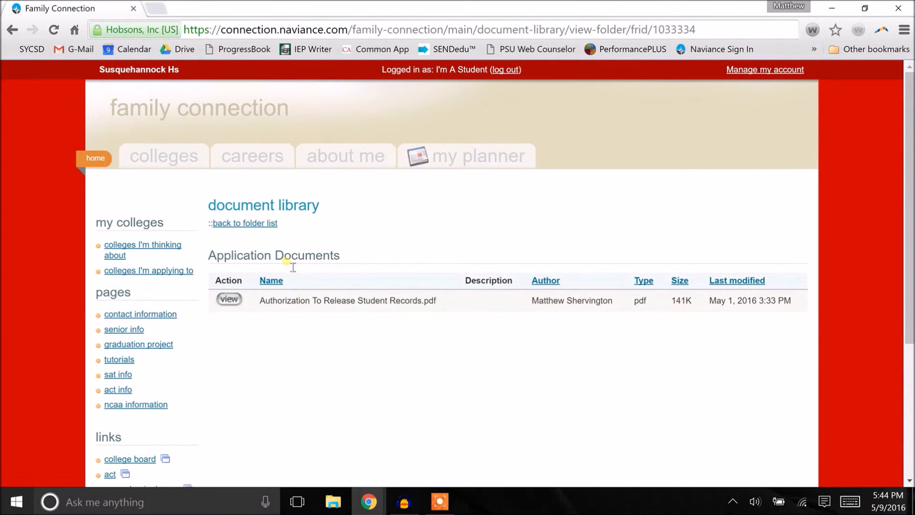
left_click(229, 300)
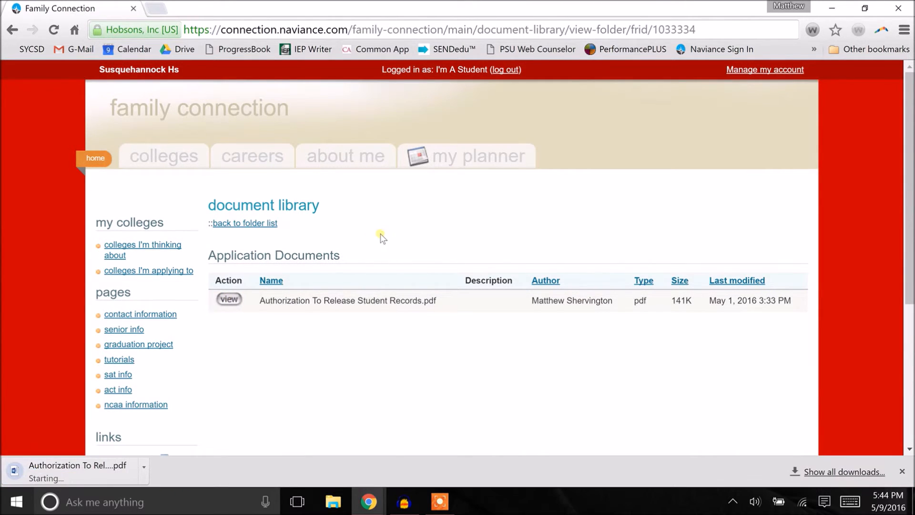